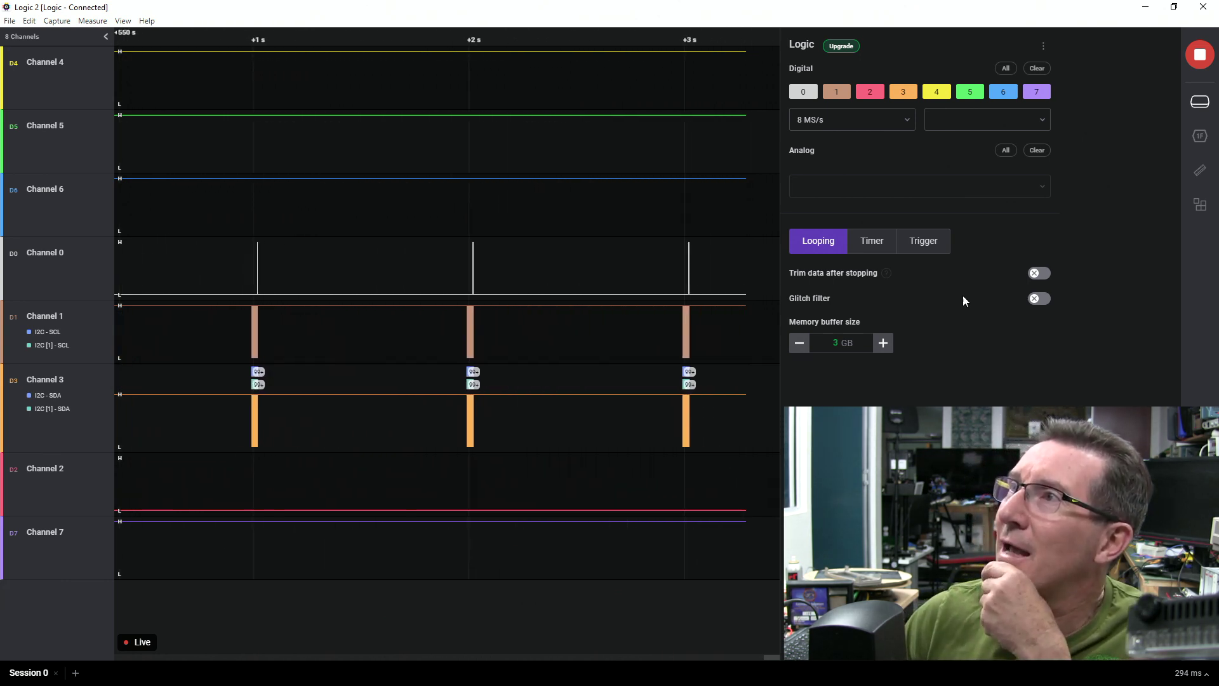
# Close the capture settings panel while the looping I2C capture keeps running.
pyautogui.click(1200, 110)
pyautogui.click(1200, 110)
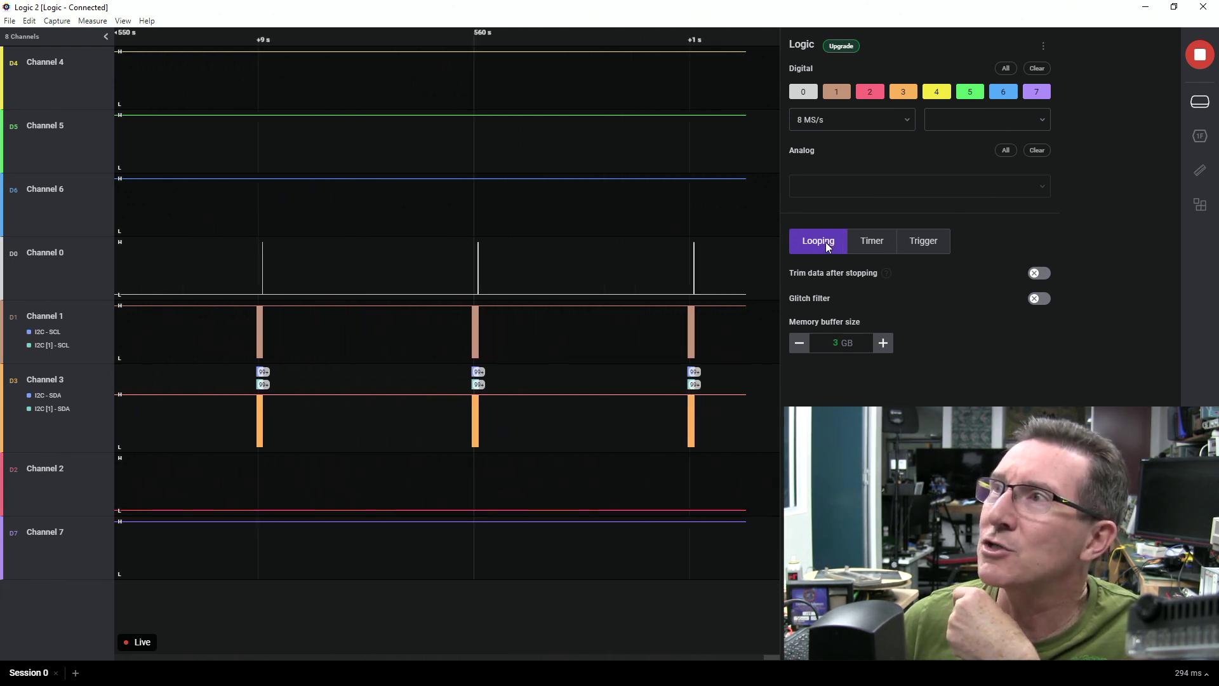
pyautogui.click(874, 244)
pyautogui.click(866, 241)
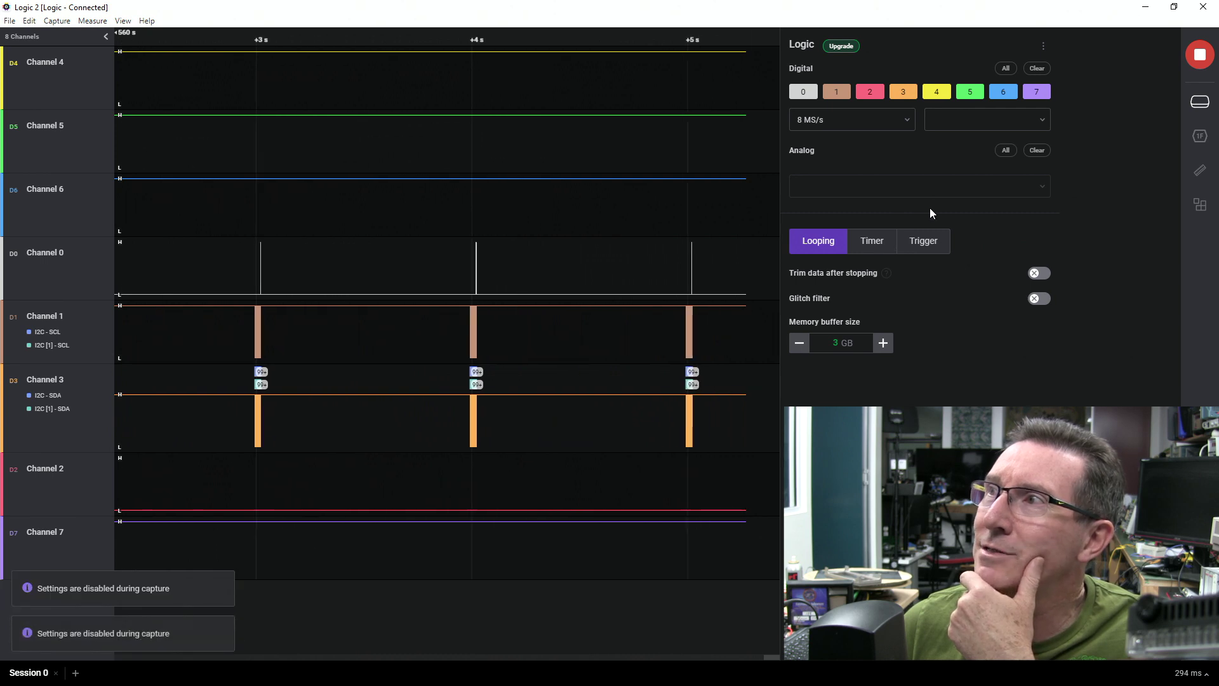
pyautogui.click(926, 242)
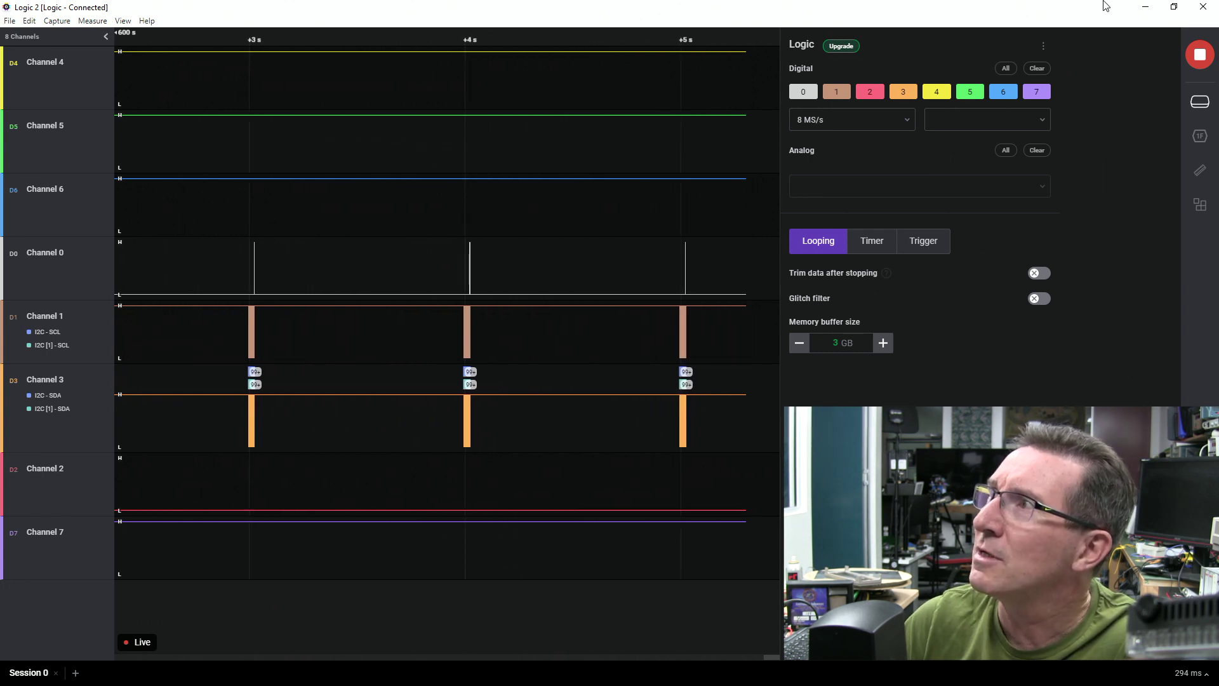
# Stop the live capture, select Trigger mode, and show the other channel conditions.
pyautogui.click(1200, 54)
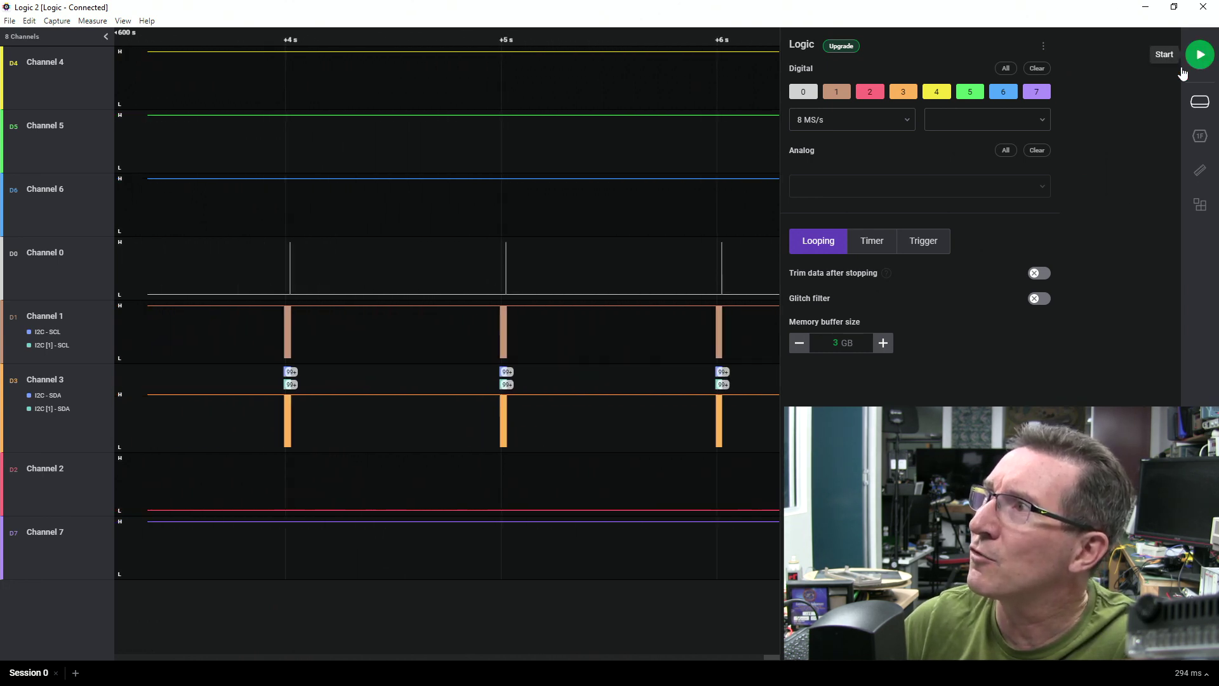
pyautogui.click(926, 245)
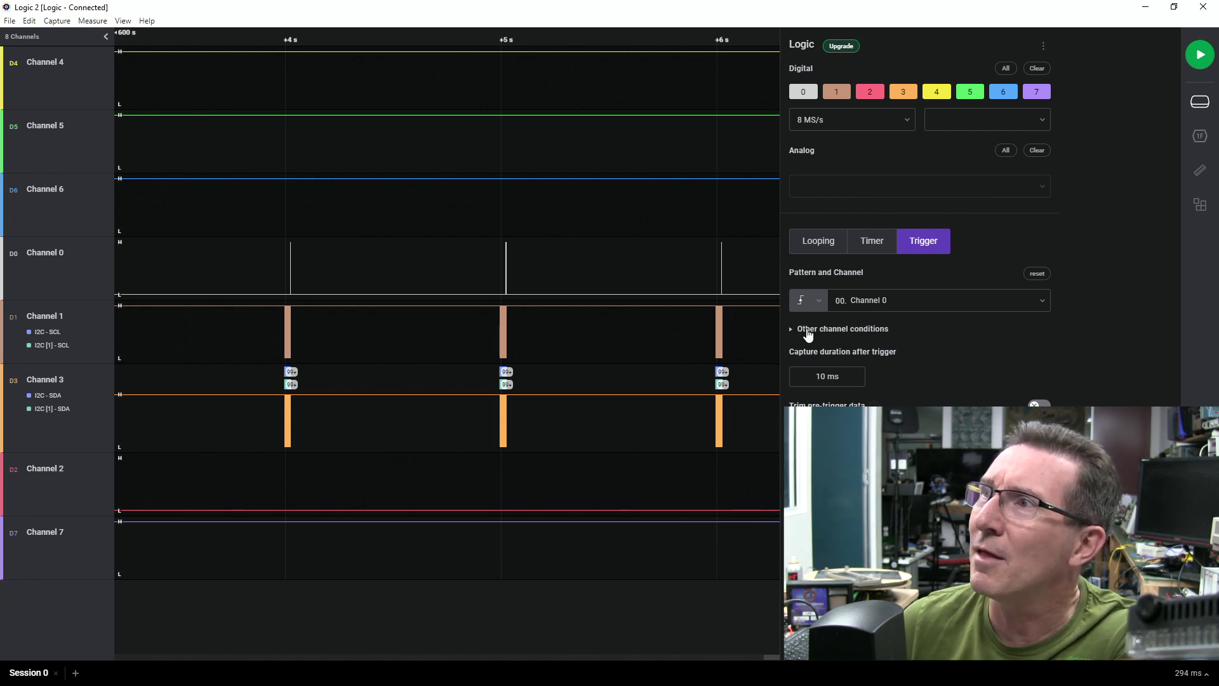
pyautogui.click(806, 331)
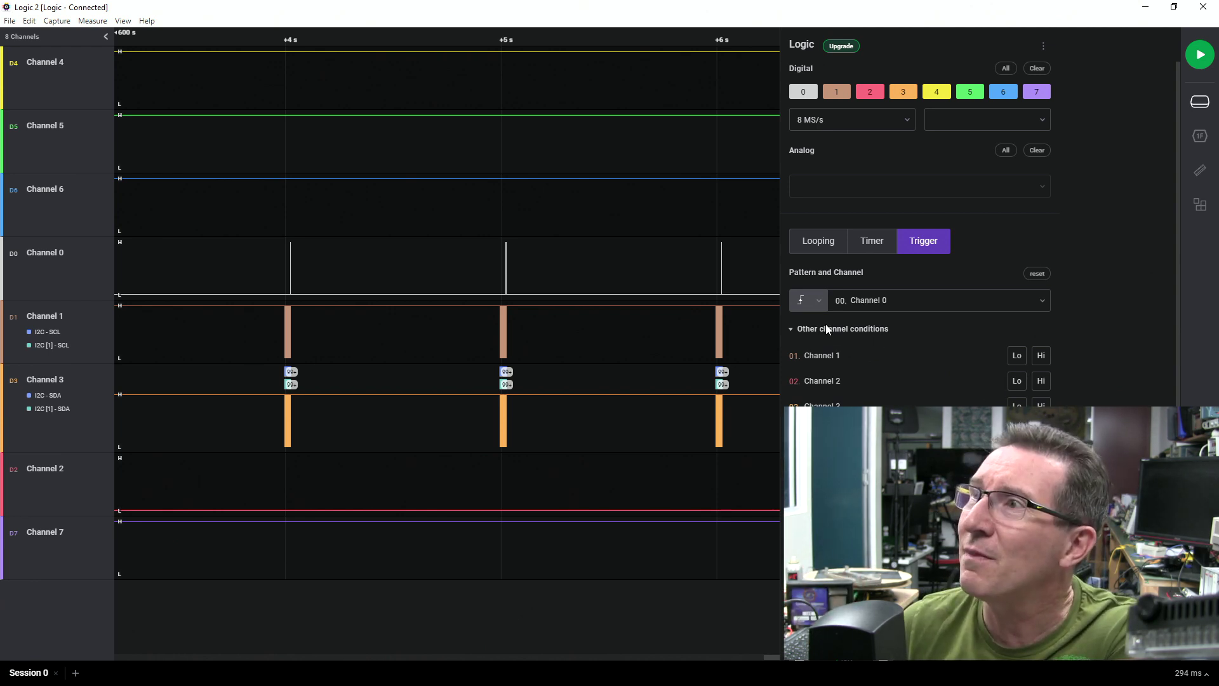
pyautogui.click(792, 329)
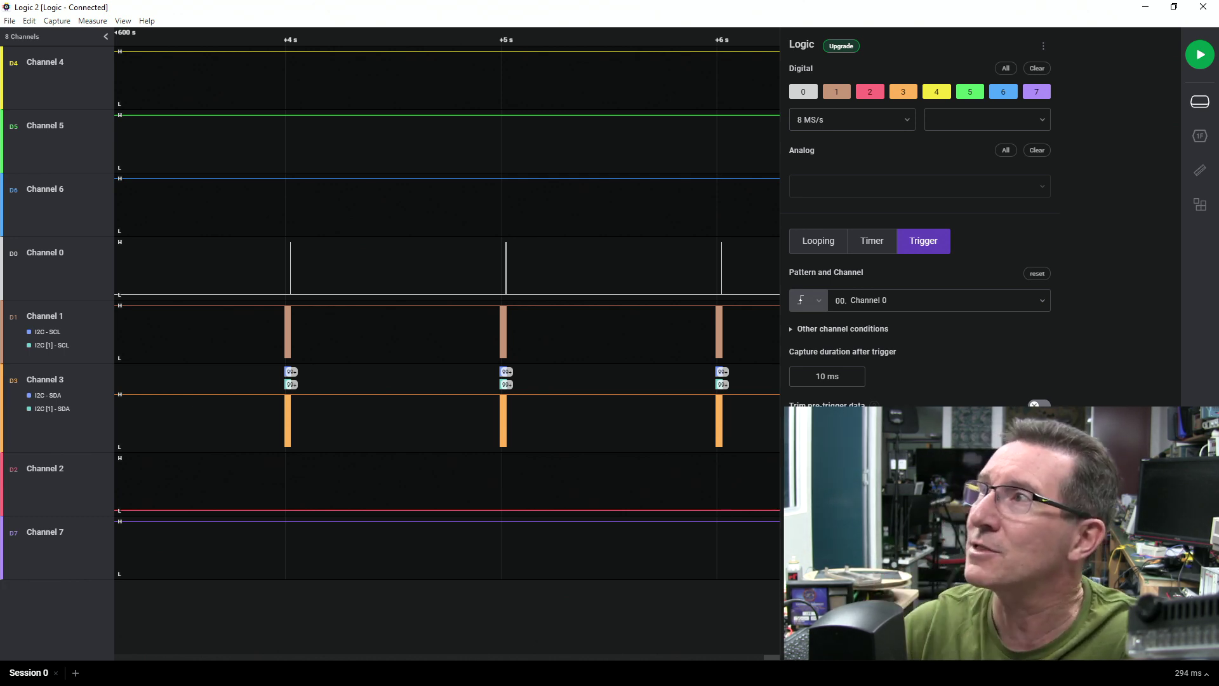
pyautogui.click(1200, 58)
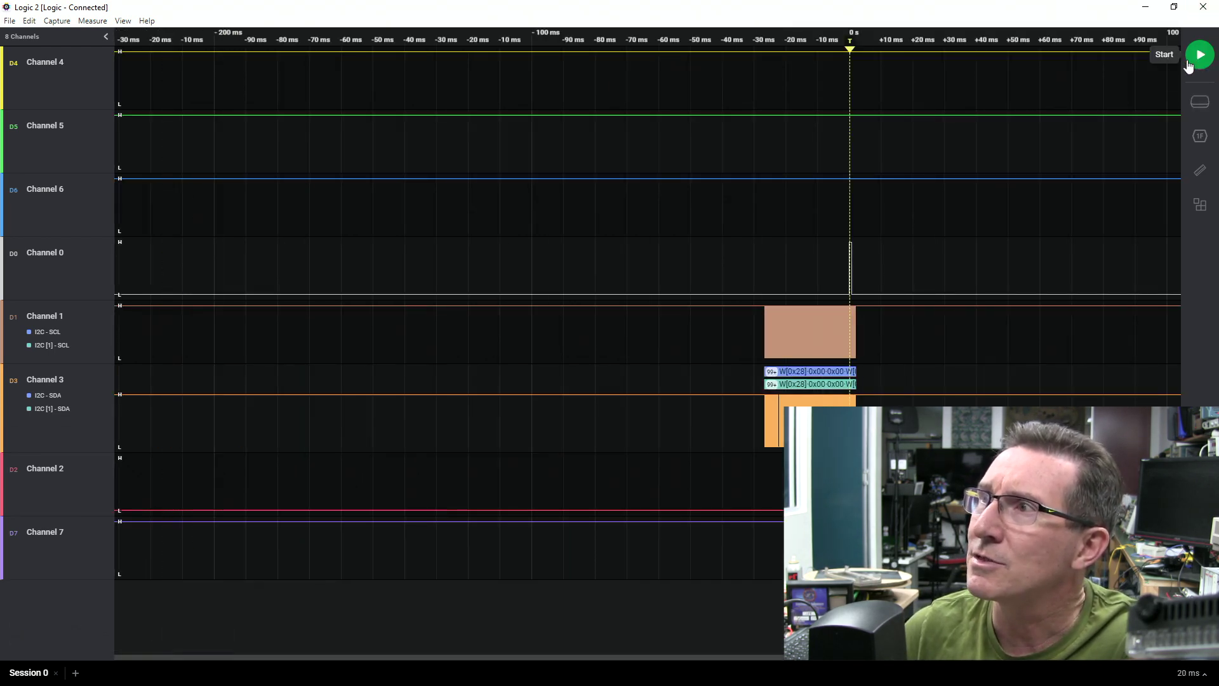
pyautogui.scroll(2, 816, 294)
pyautogui.scroll(3, 808, 299)
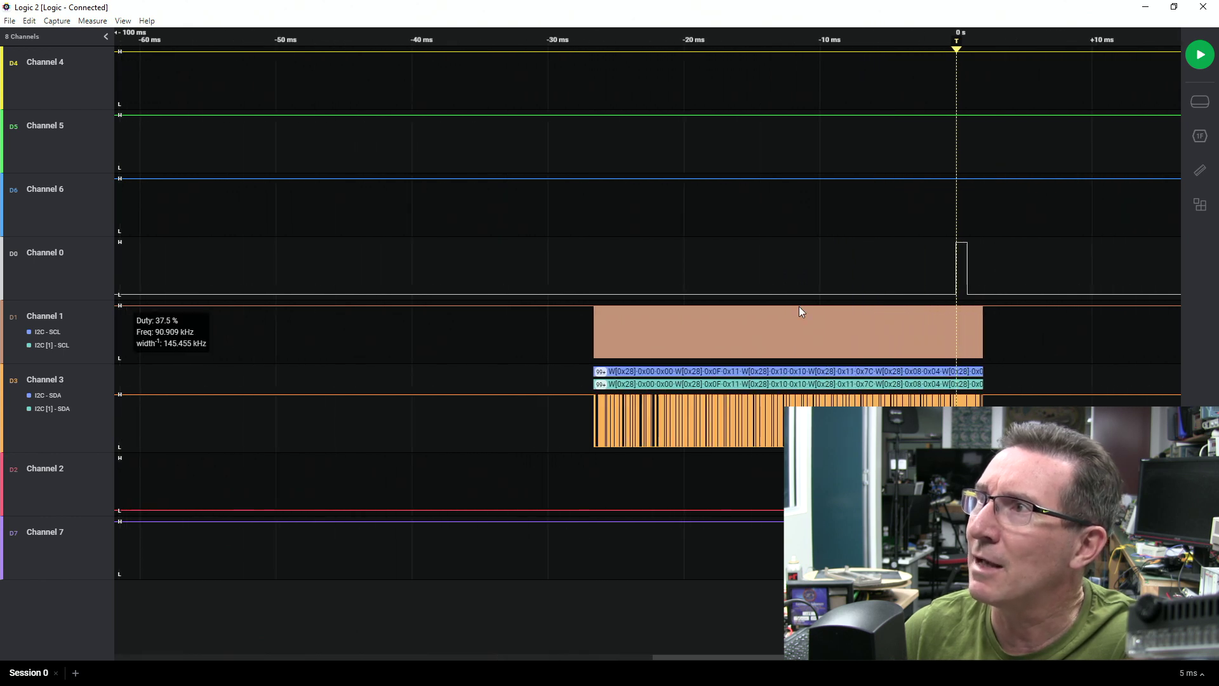
pyautogui.scroll(1, 814, 306)
pyautogui.scroll(-1, 830, 303)
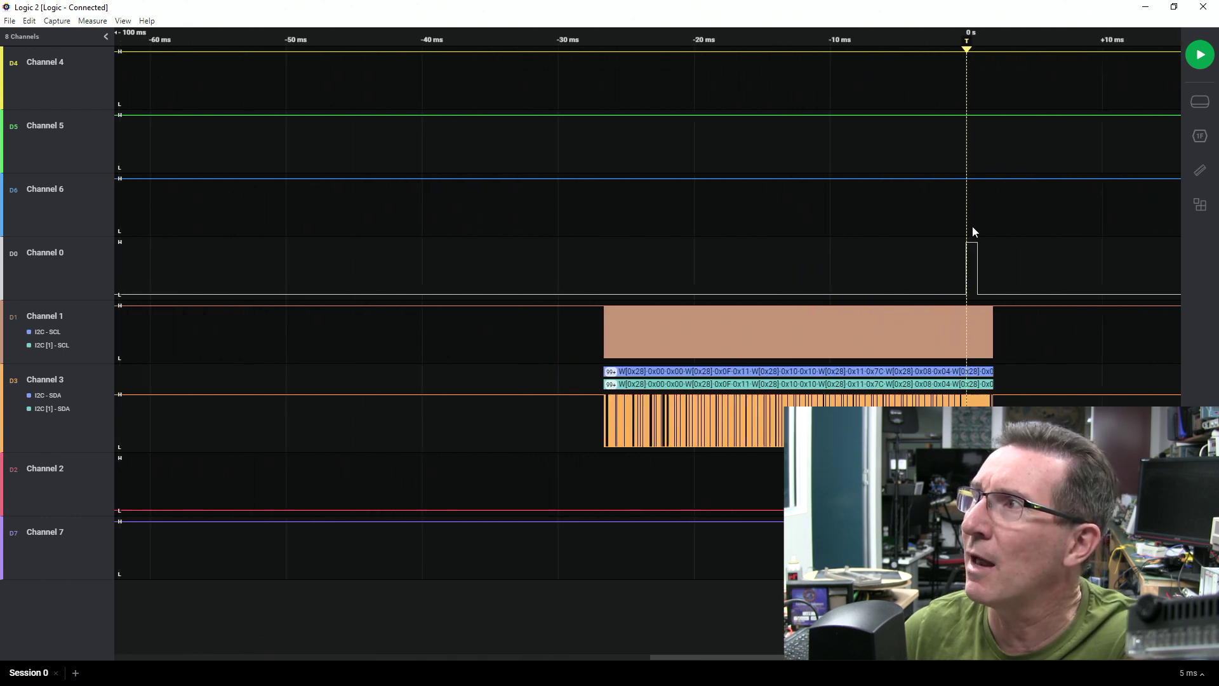
# Rerun the triggered capture six times to collect fresh I2C bursts around the Channel 0 pulse.
pyautogui.click(1200, 57)
pyautogui.click(1200, 57)
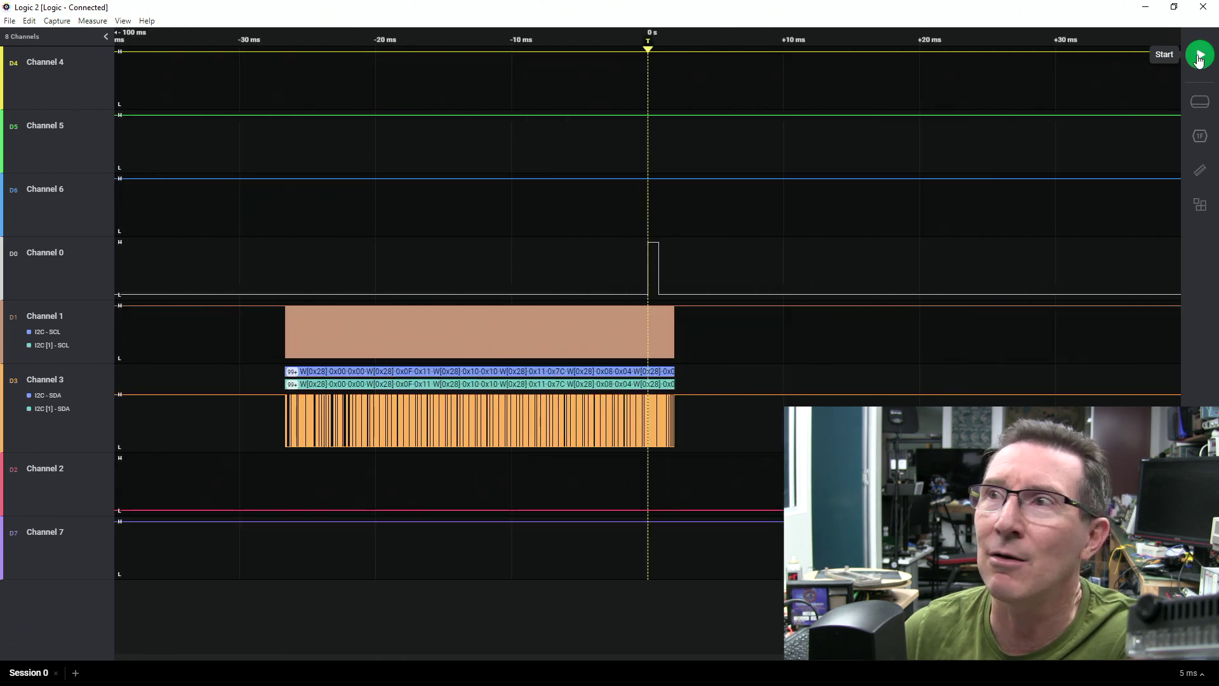
pyautogui.click(1199, 58)
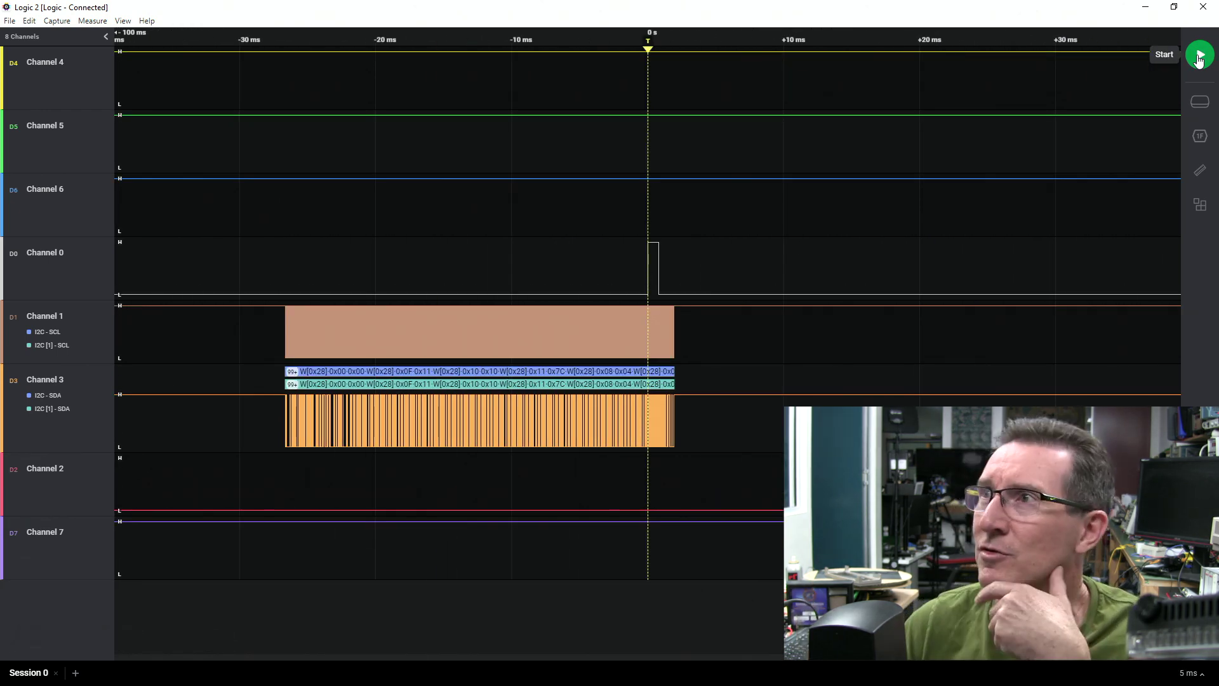
pyautogui.click(1200, 57)
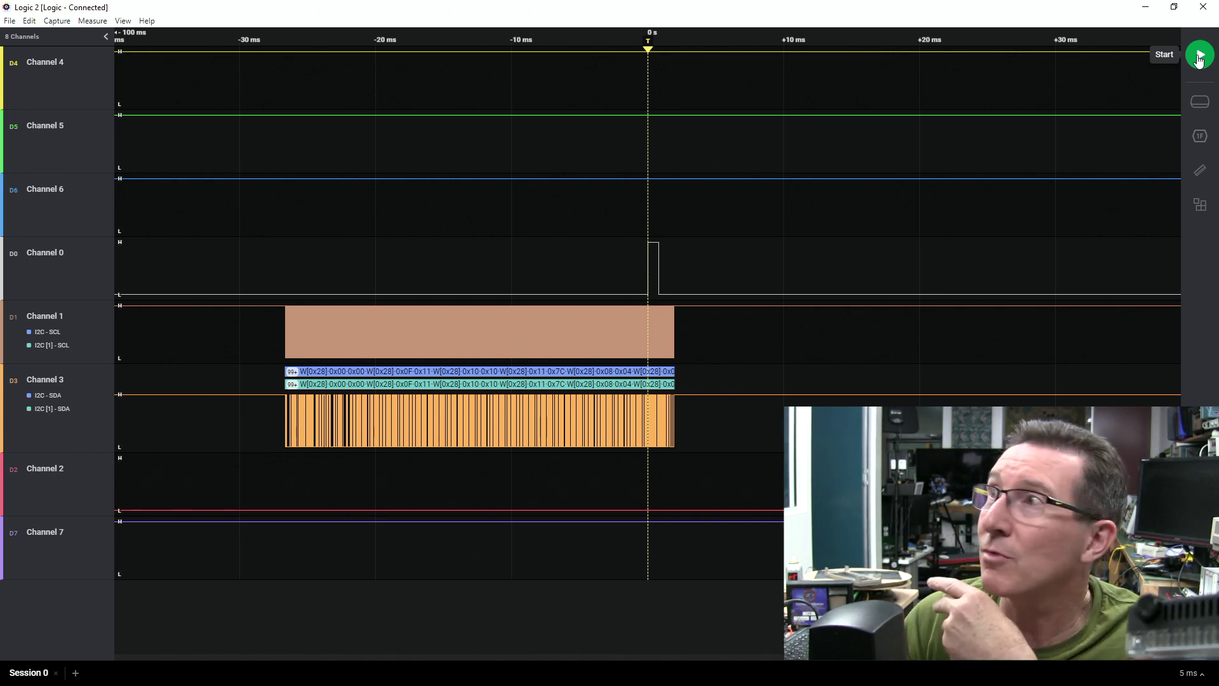
pyautogui.click(1199, 59)
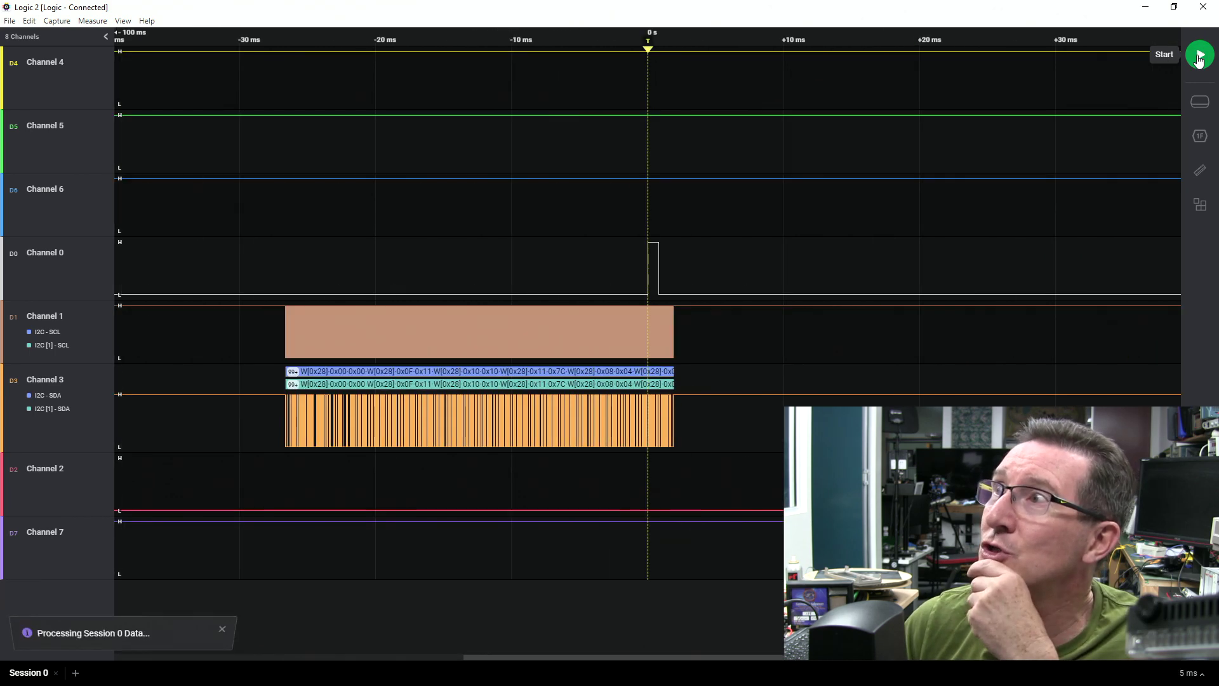
pyautogui.click(1199, 60)
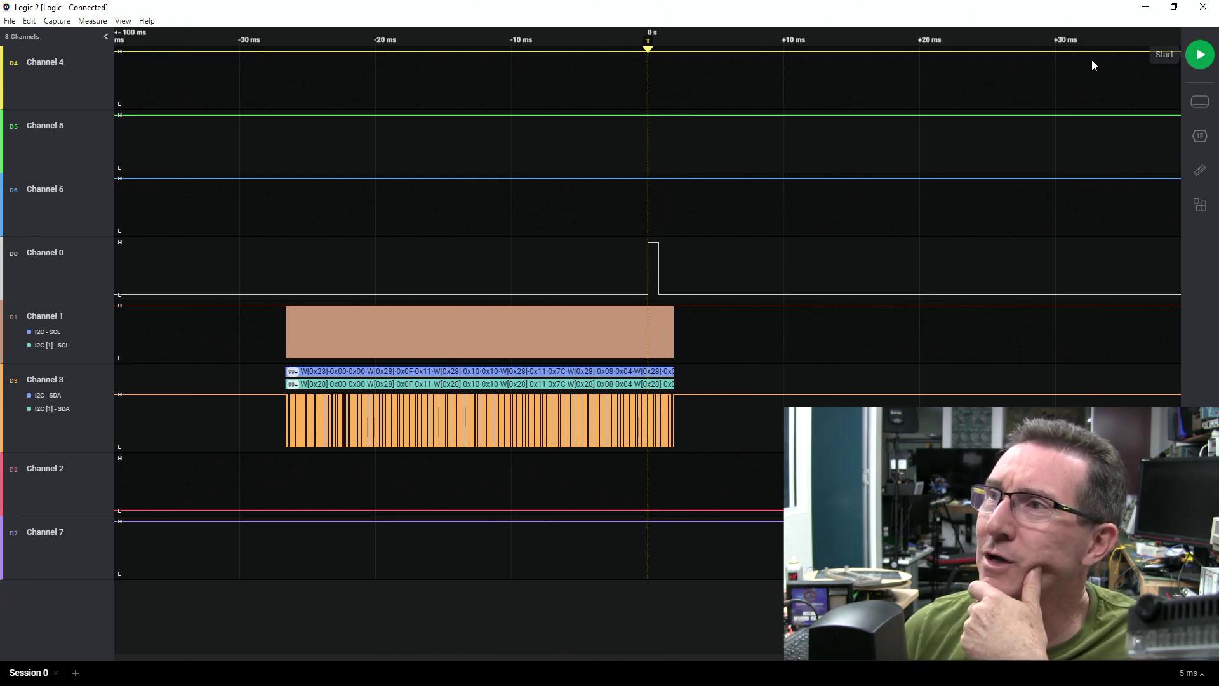
# Run a 1 s Timer capture from the capture settings.
pyautogui.click(1201, 103)
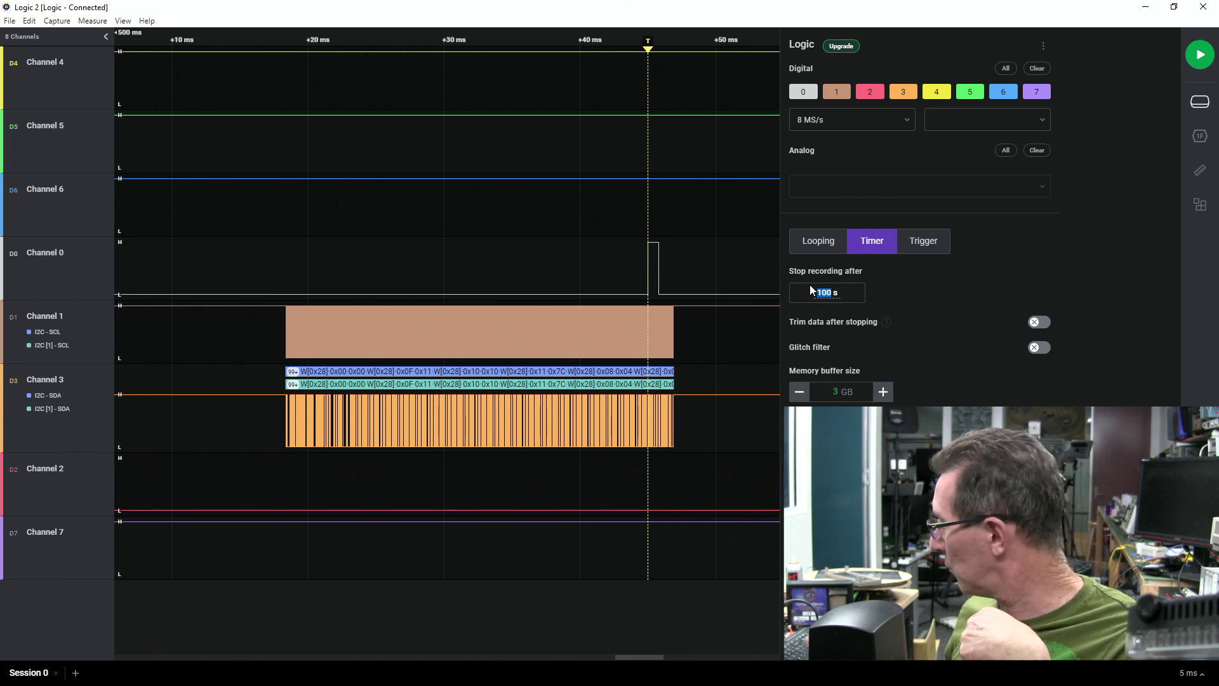
pyautogui.write('1')
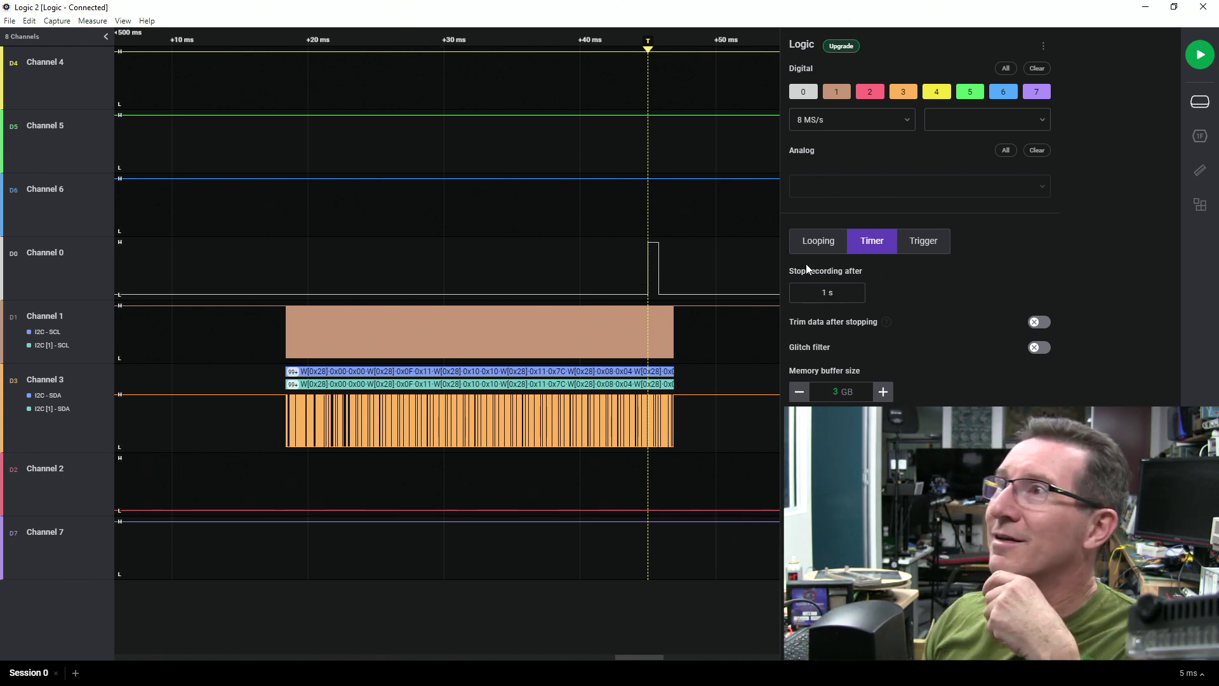
pyautogui.click(1196, 55)
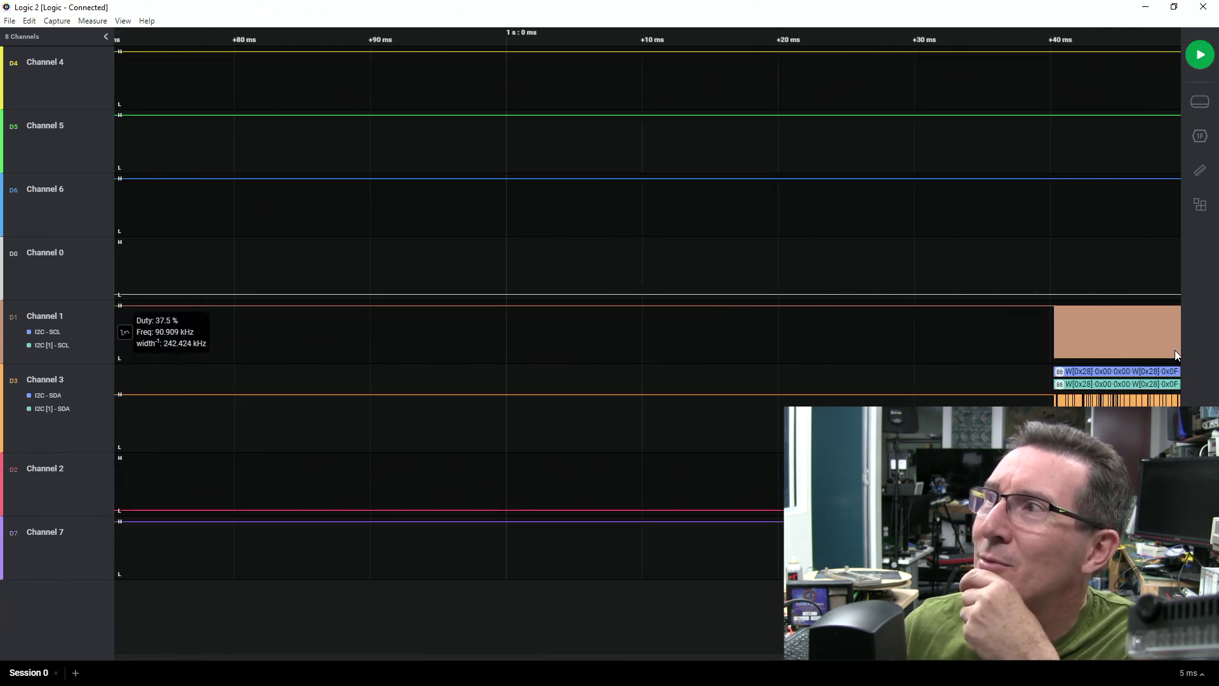
# Switch the capture settings from Trigger to Looping mode and start the live capture.
pyautogui.click(1198, 101)
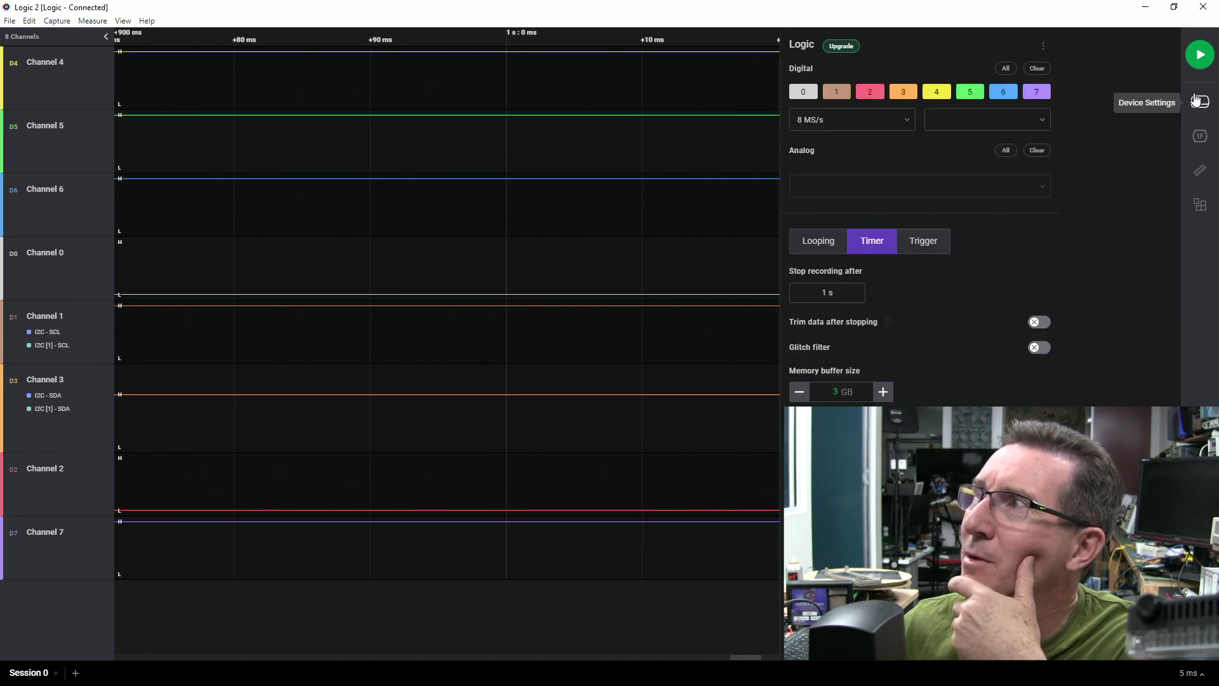
pyautogui.click(927, 245)
pyautogui.click(828, 244)
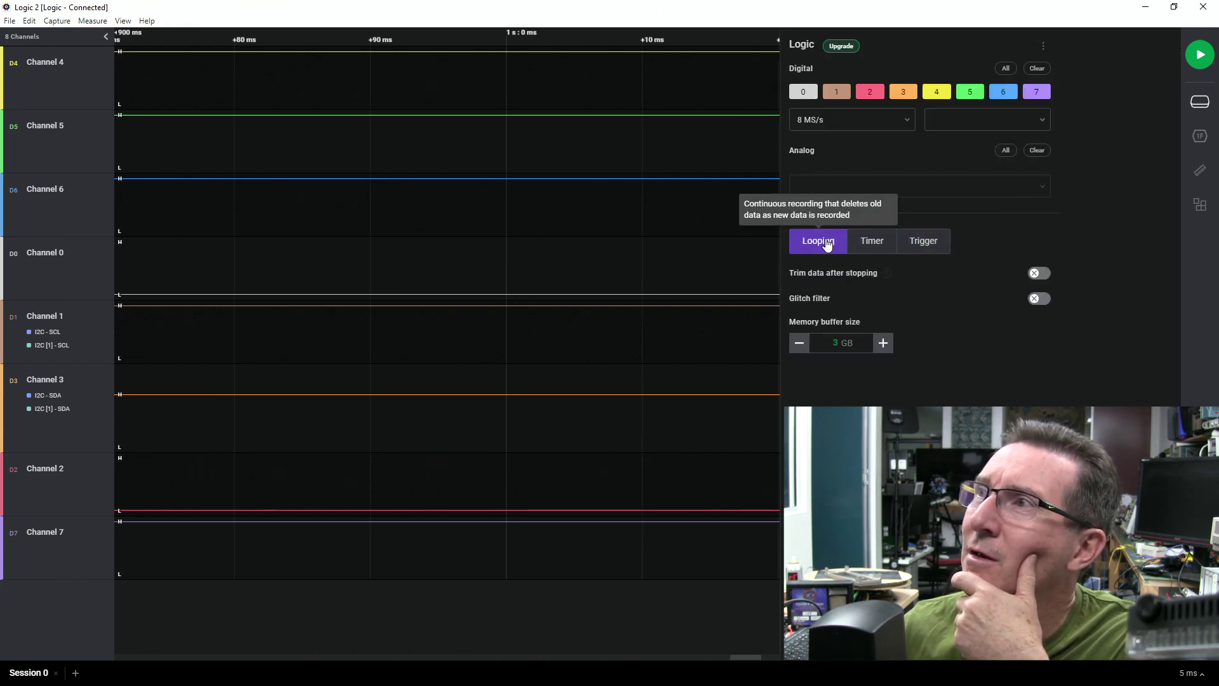
pyautogui.click(1200, 56)
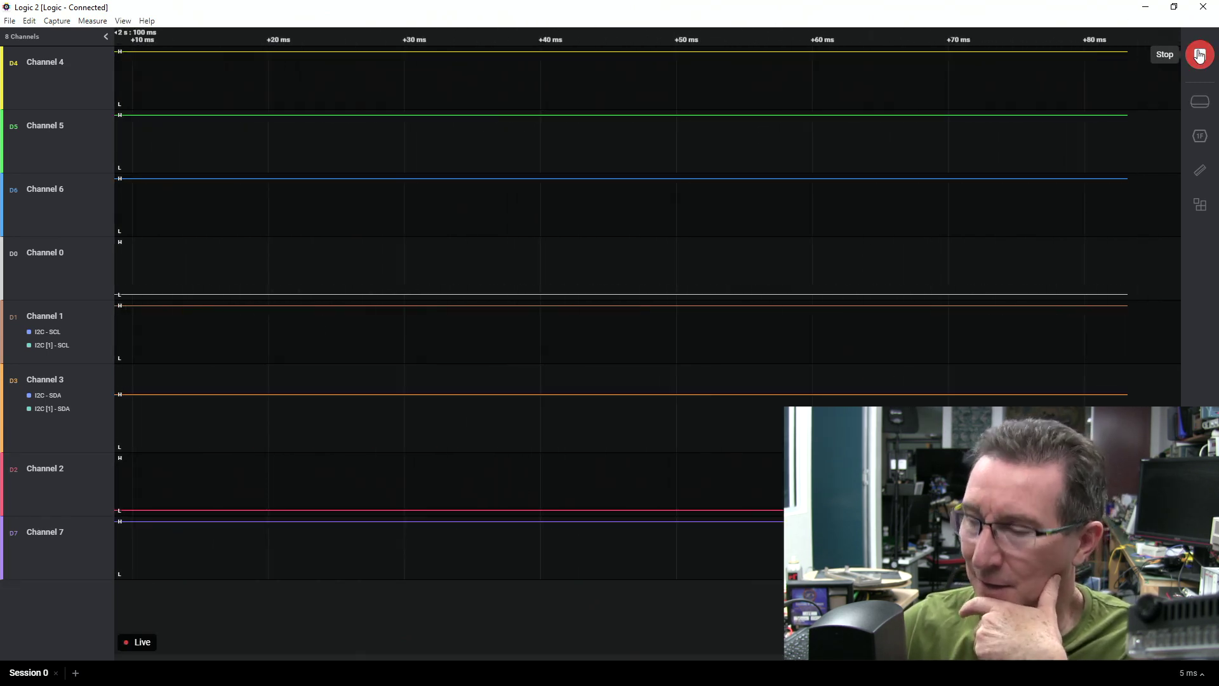
pyautogui.scroll(-3, 792, 200)
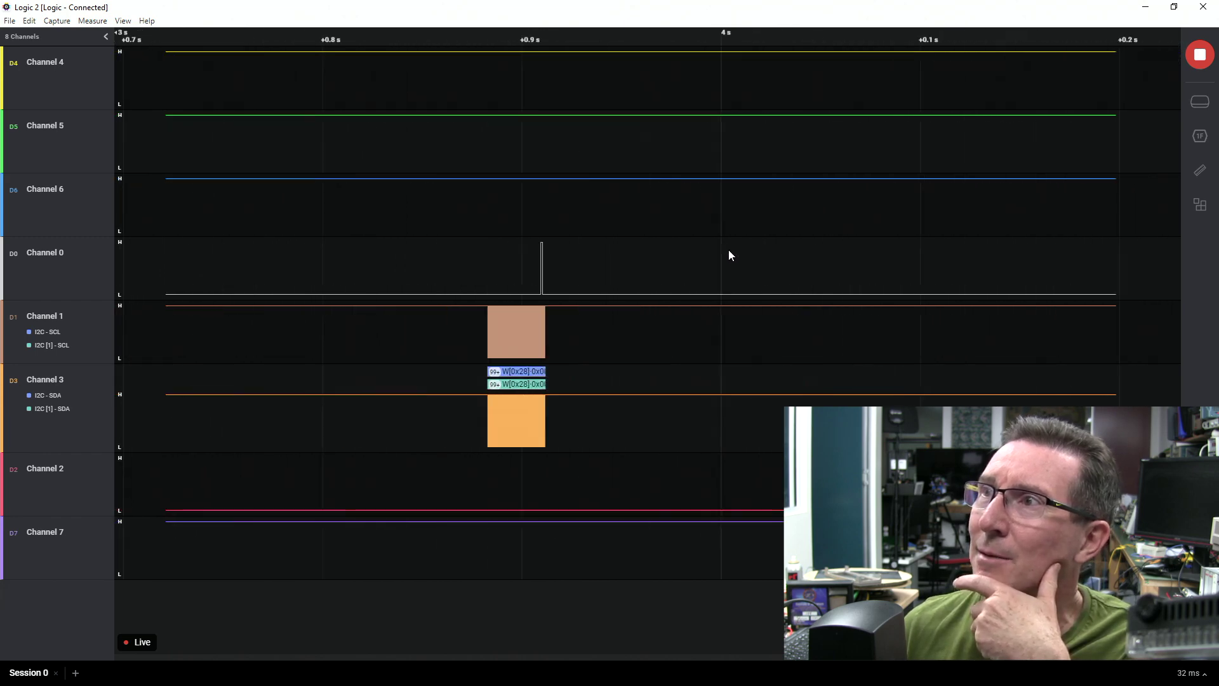
pyautogui.scroll(-2, 729, 250)
pyautogui.scroll(-2, 729, 254)
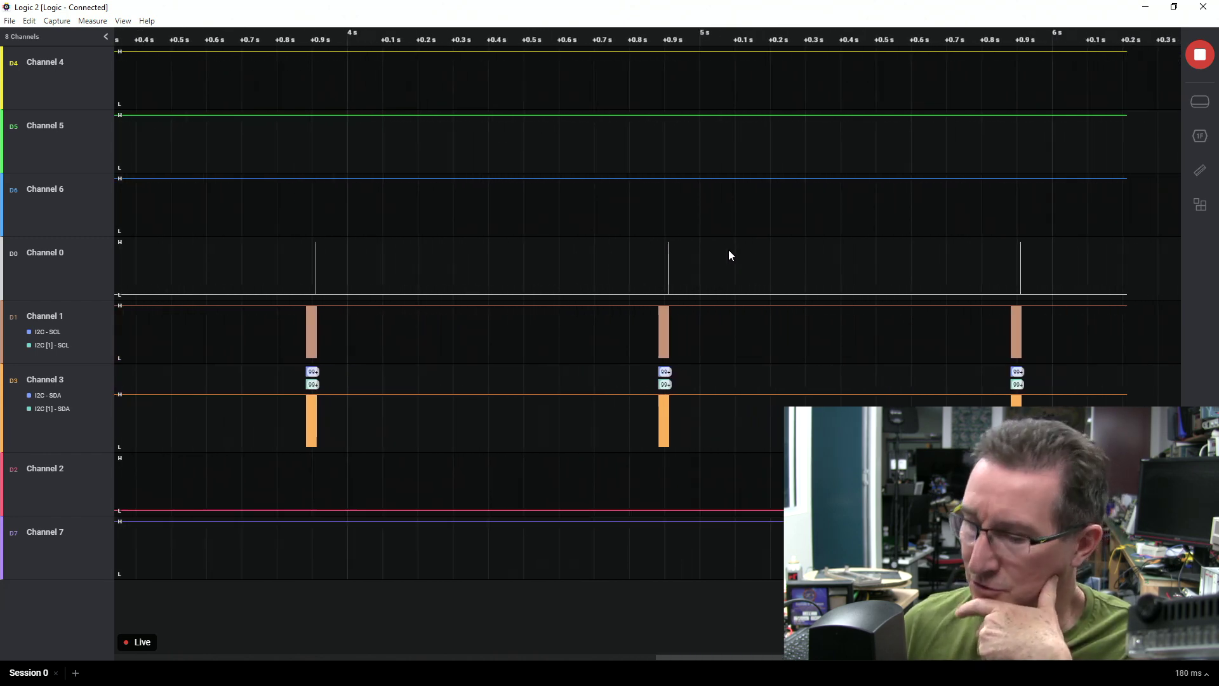